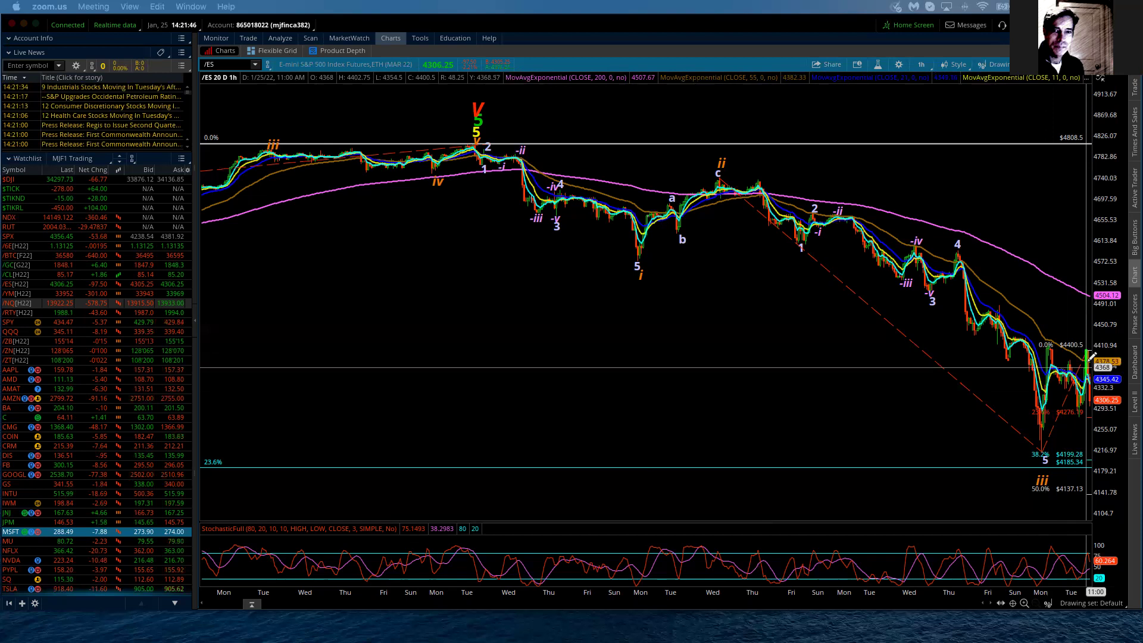
Zoom the hourly /ES chart into the recent decline from wave 5 of i through wave iii.
click(623, 205)
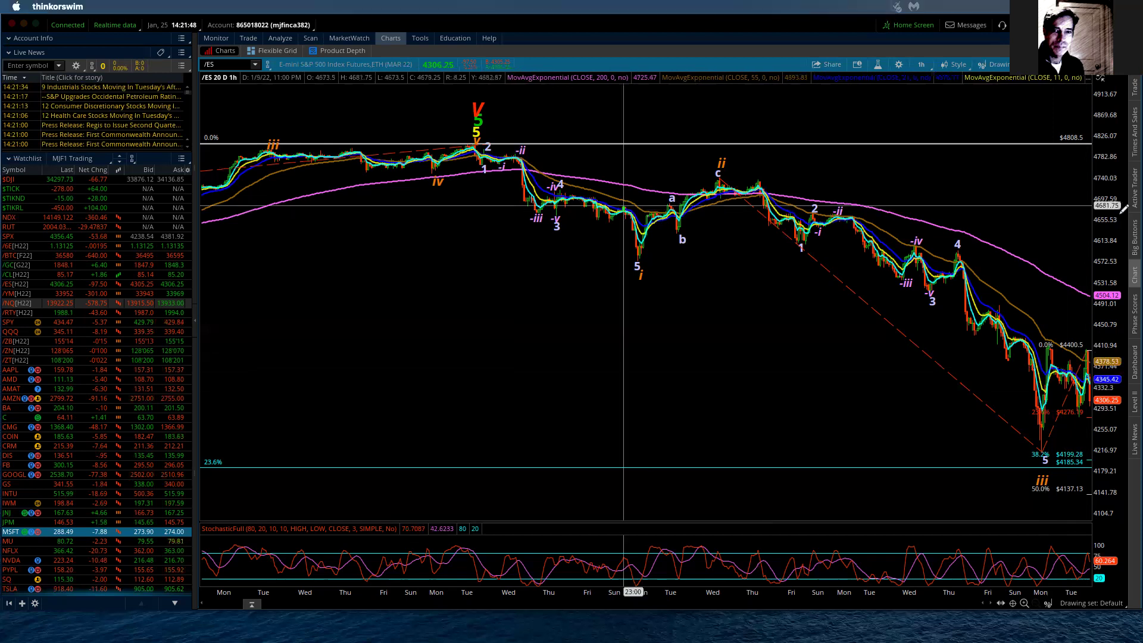
mouse_move(1121, 210)
mouse_down()
mouse_move(1121, 195)
mouse_move(742, 204)
mouse_move(1050, 207)
mouse_move(738, 205)
mouse_move(1103, 208)
mouse_up()
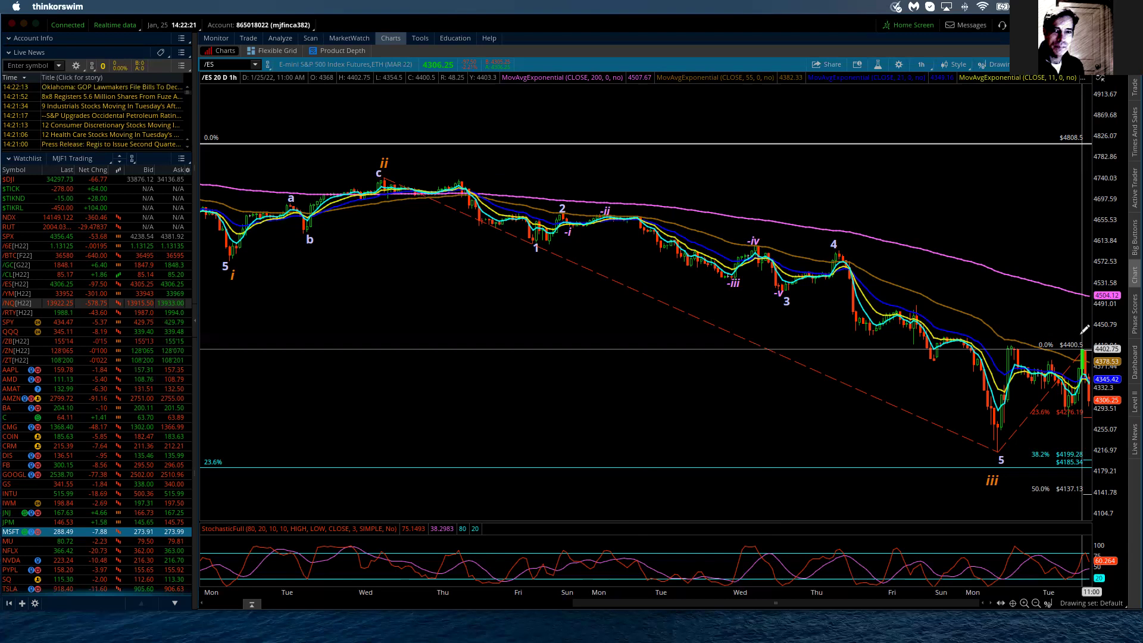
Add a text note reading 'iv' beside the latest hourly /ES bars.
right_click(1054, 360)
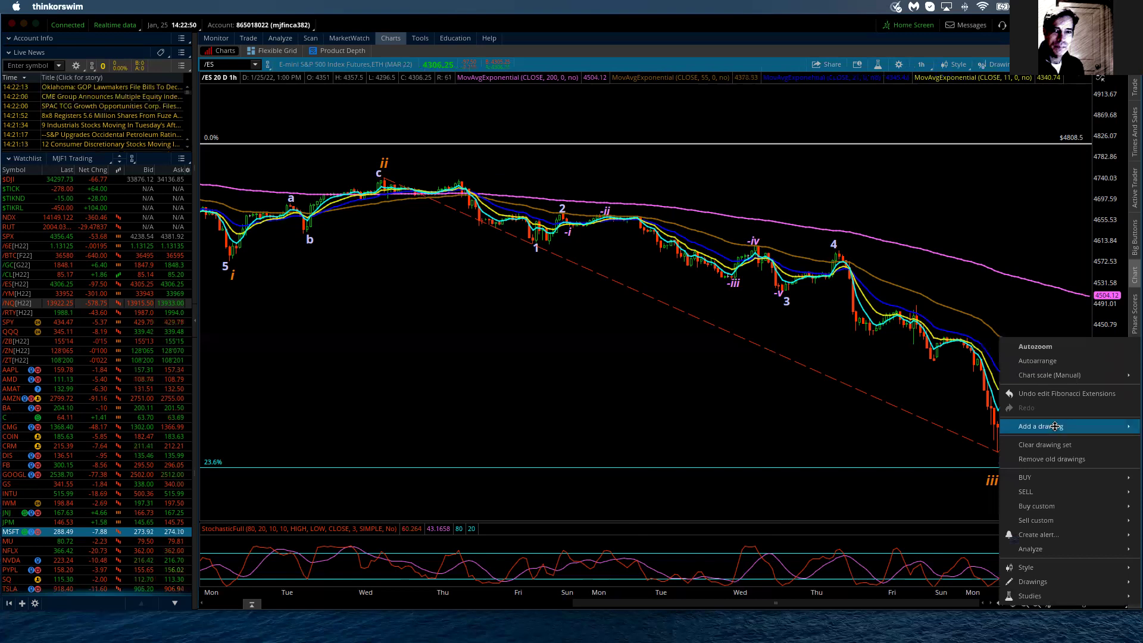
mouse_move(1054, 426)
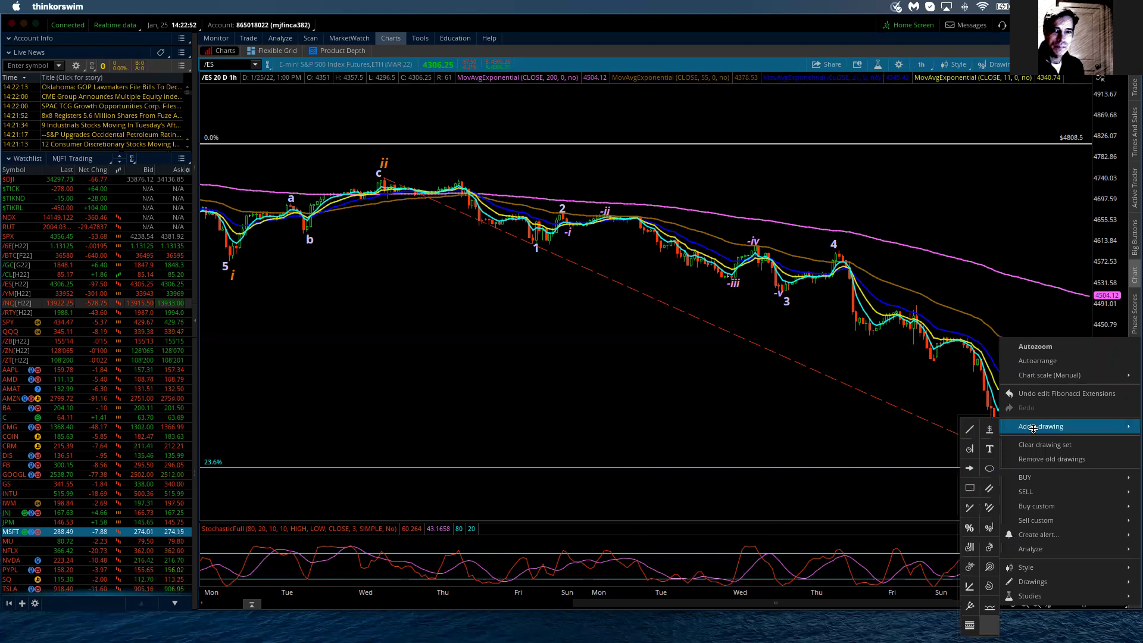
click(990, 449)
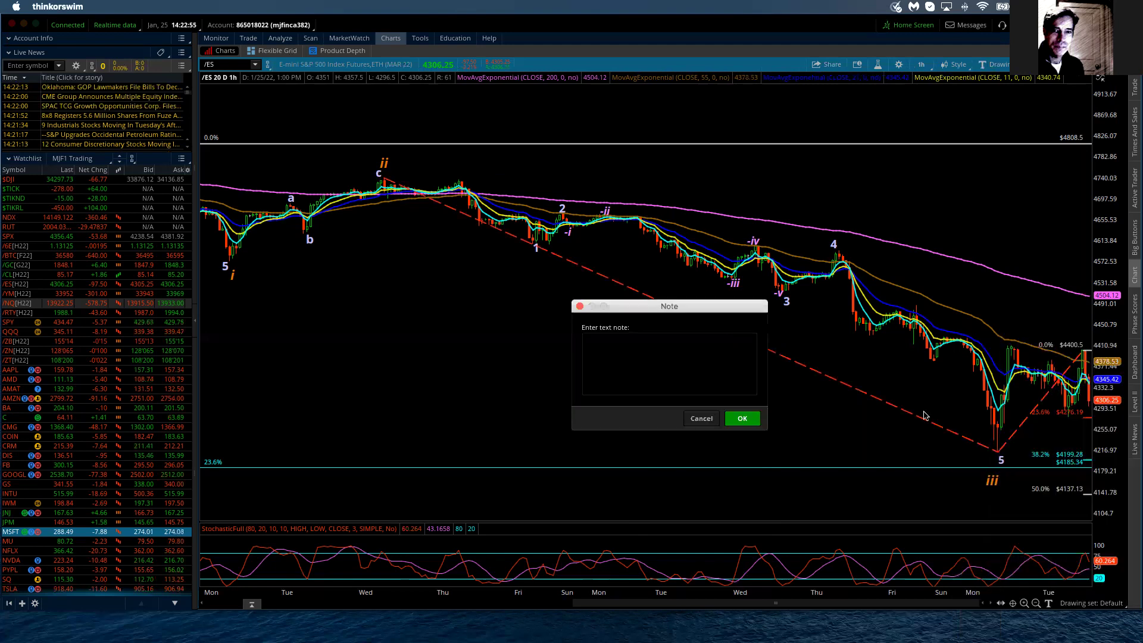
click(725, 342)
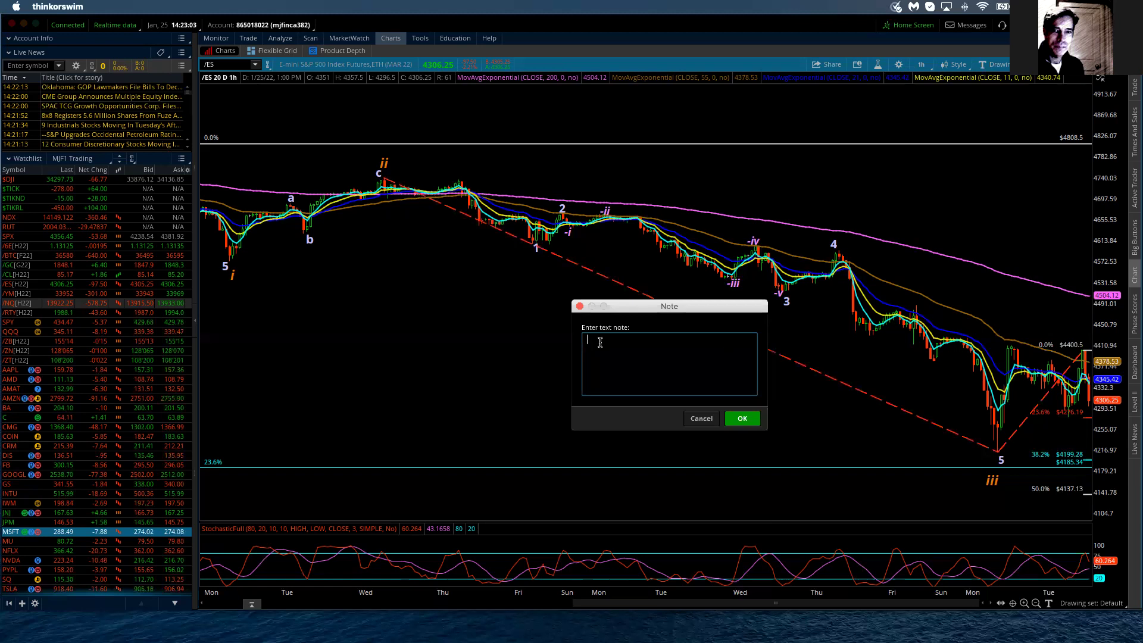
text(iv)
click(756, 415)
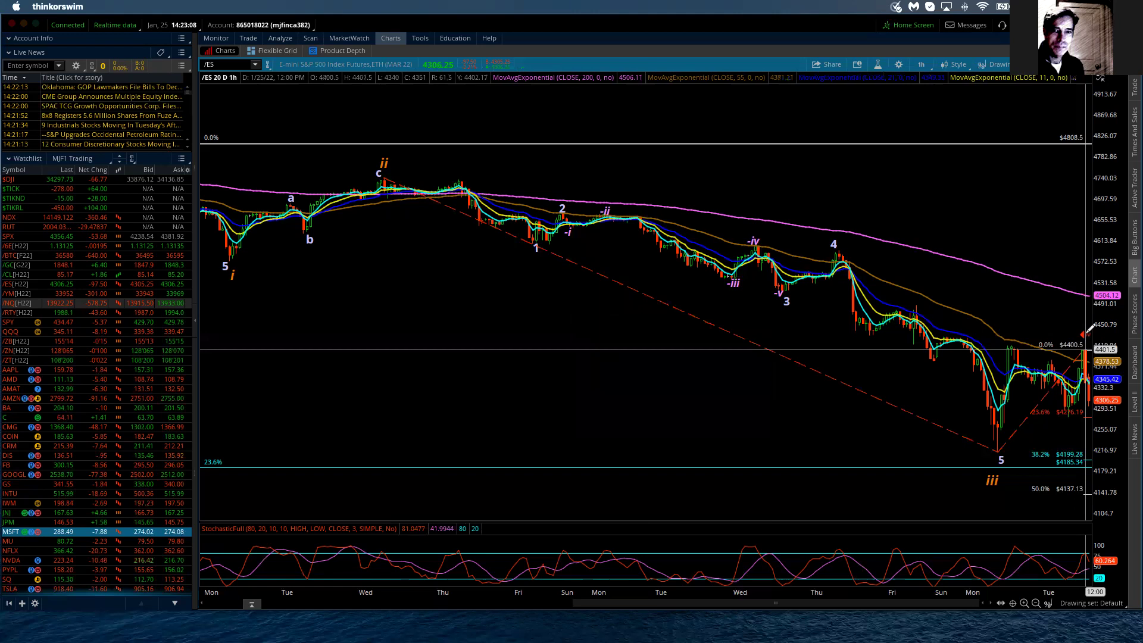
Restyle the iv note with no arrow, orange bold text at size 22.
right_click(1084, 335)
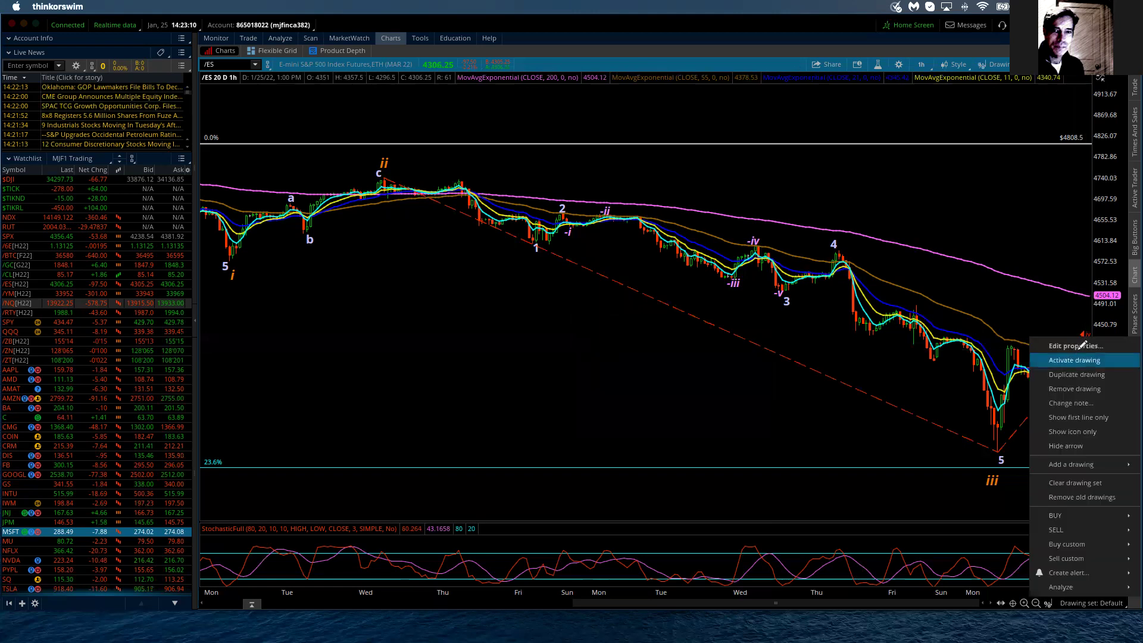
click(1078, 347)
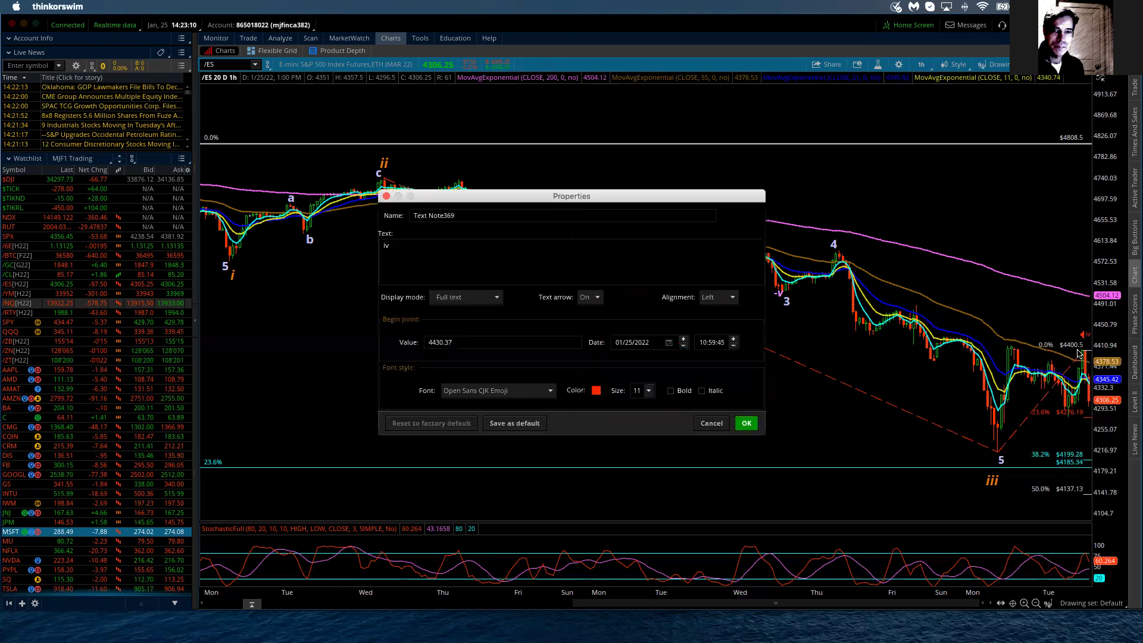
click(591, 299)
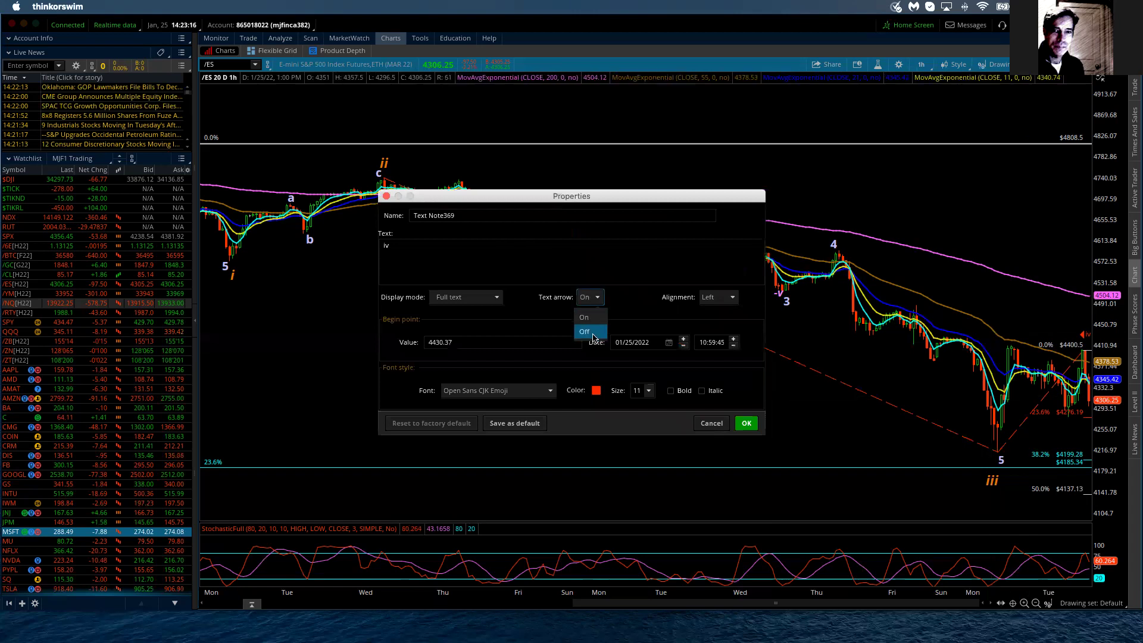
click(592, 338)
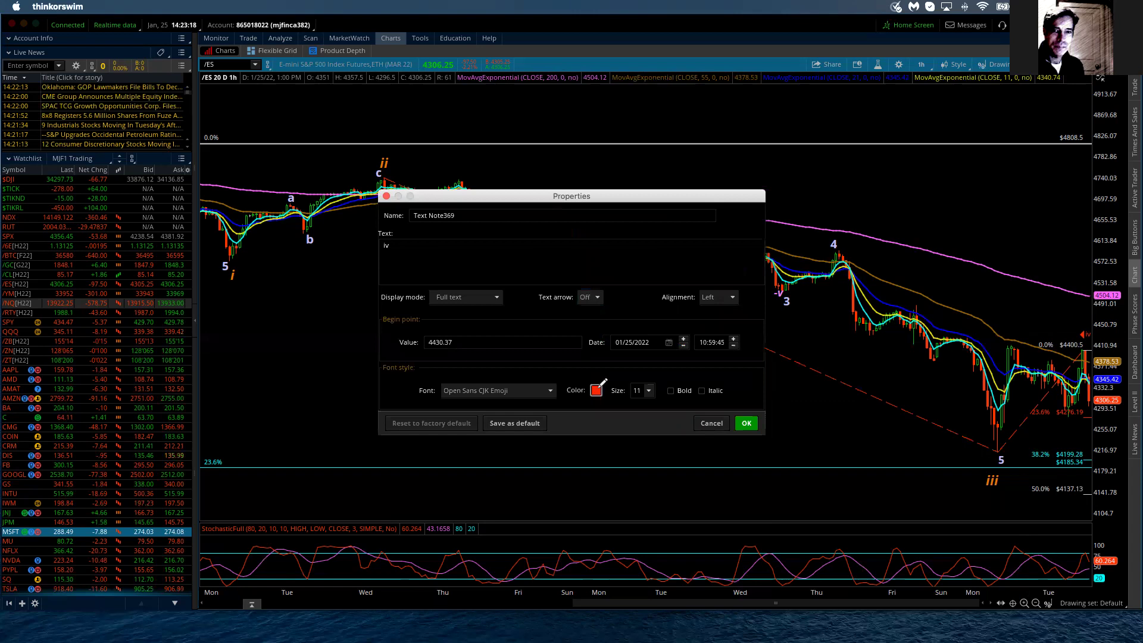
click(597, 389)
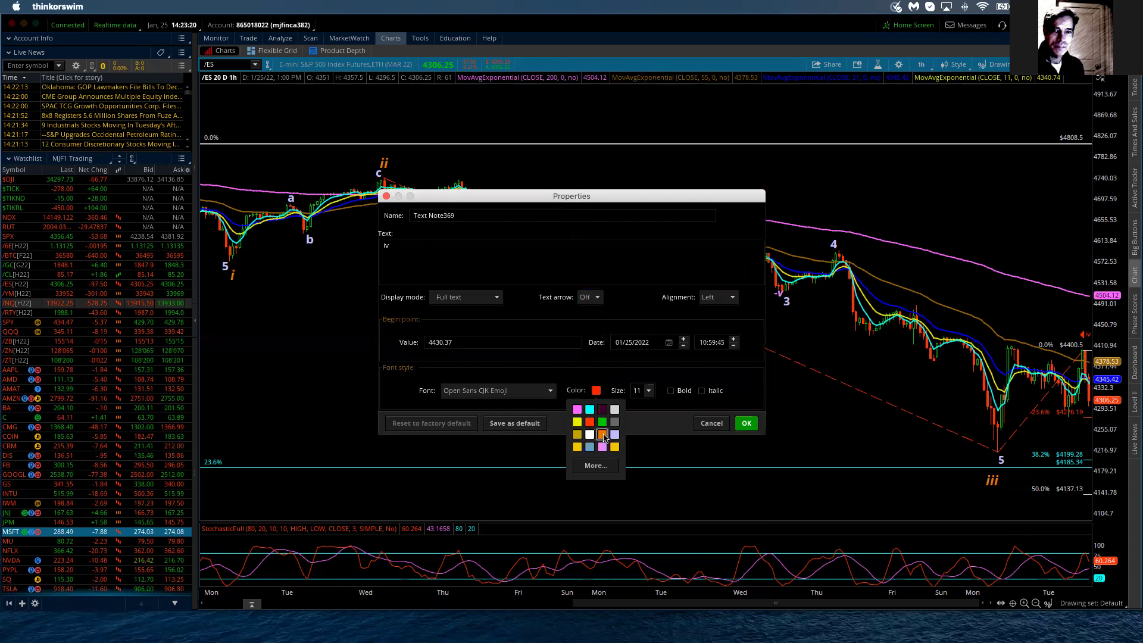
click(602, 435)
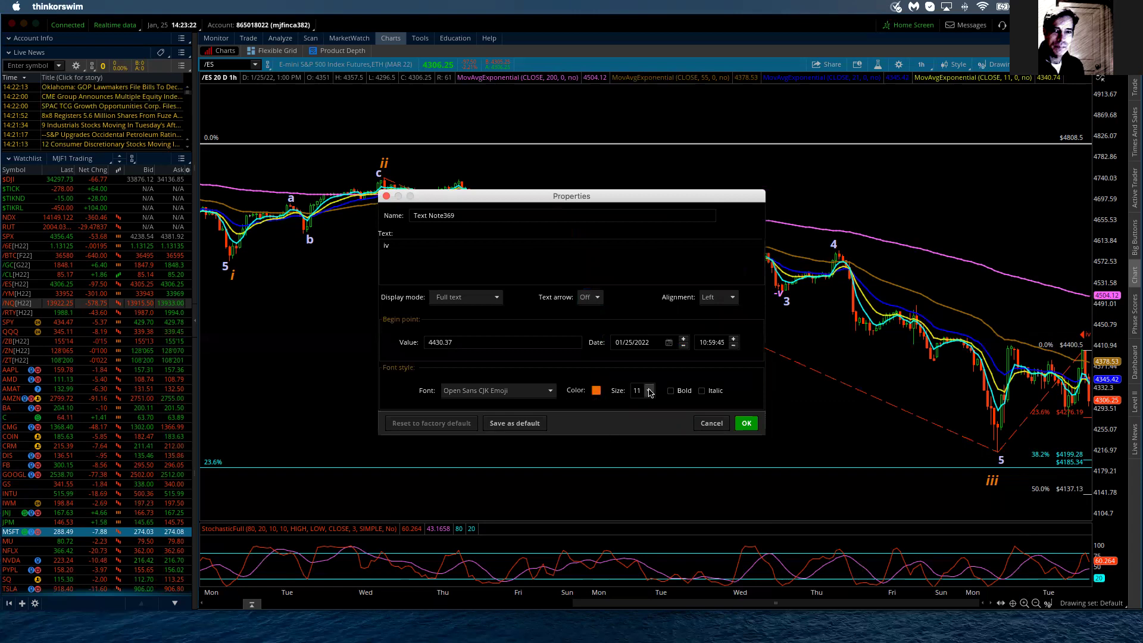
click(649, 390)
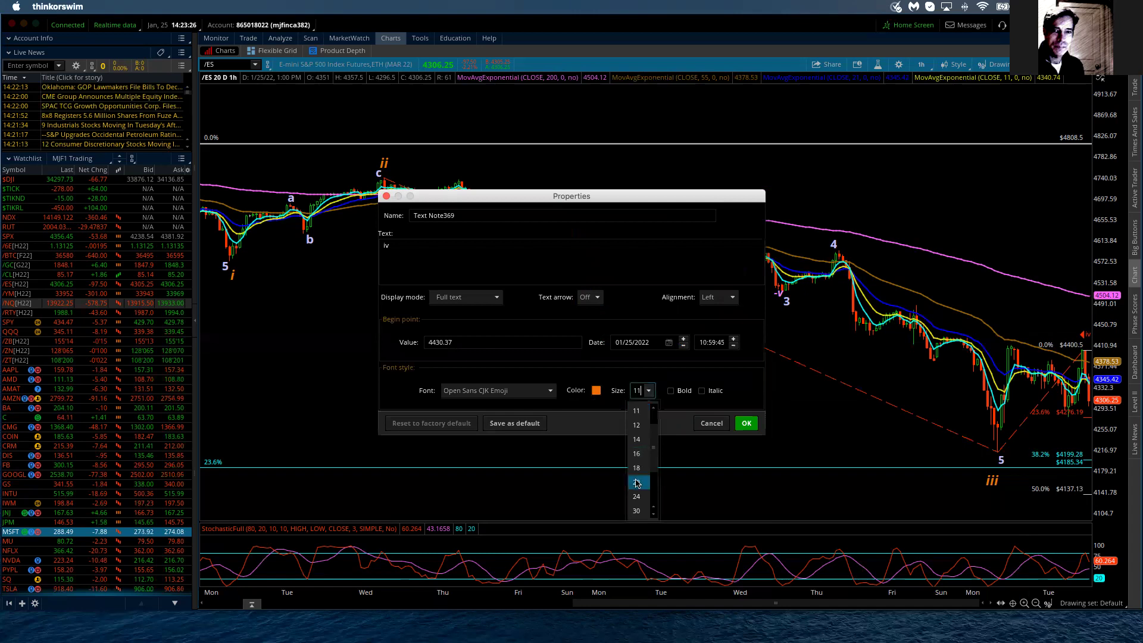
key(BackSpace)
key(BackSpace)
text(22)
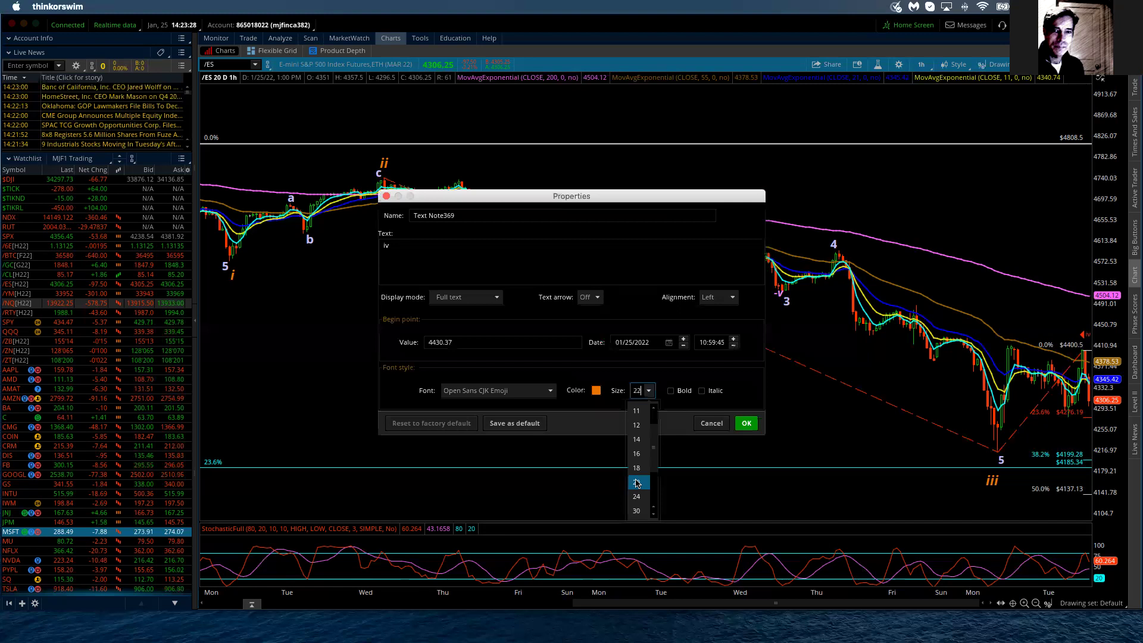
click(671, 390)
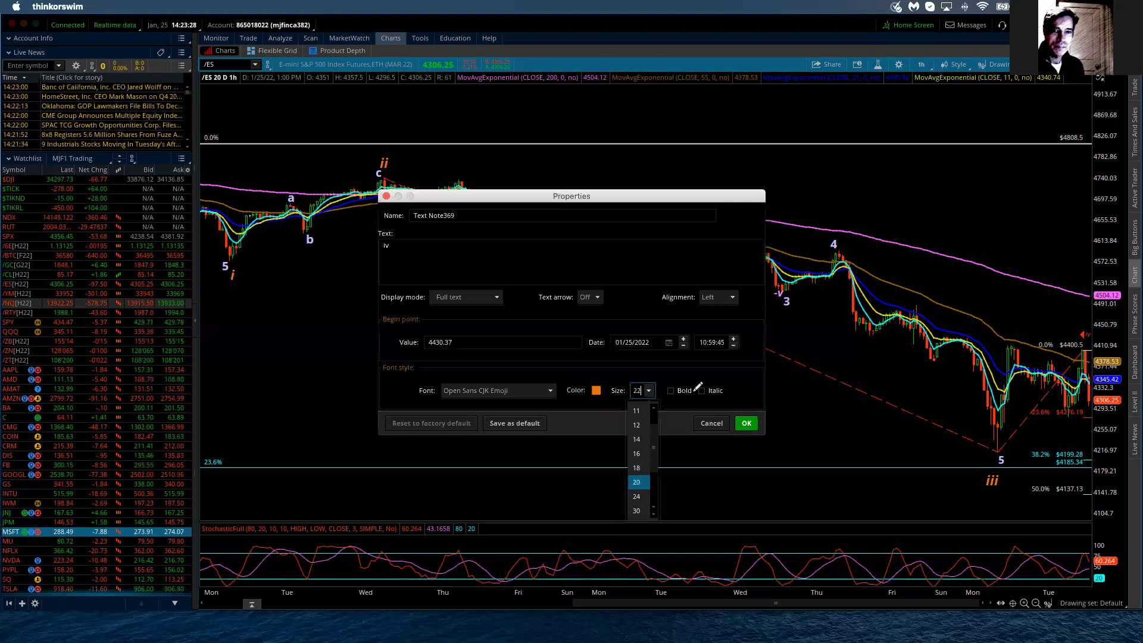
click(747, 424)
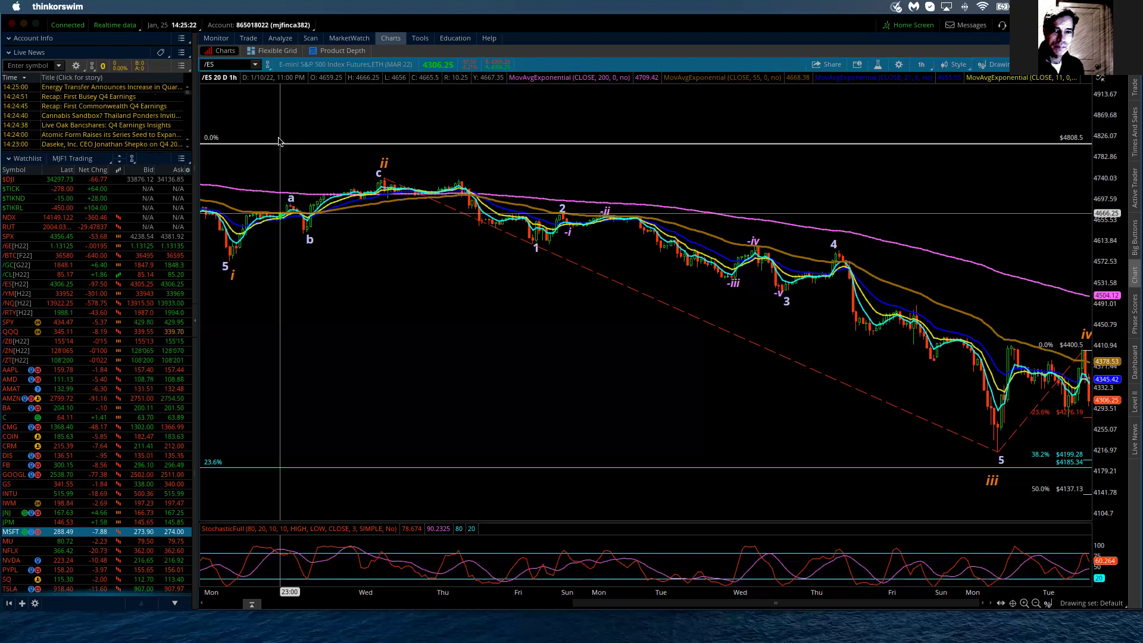
click(70, 533)
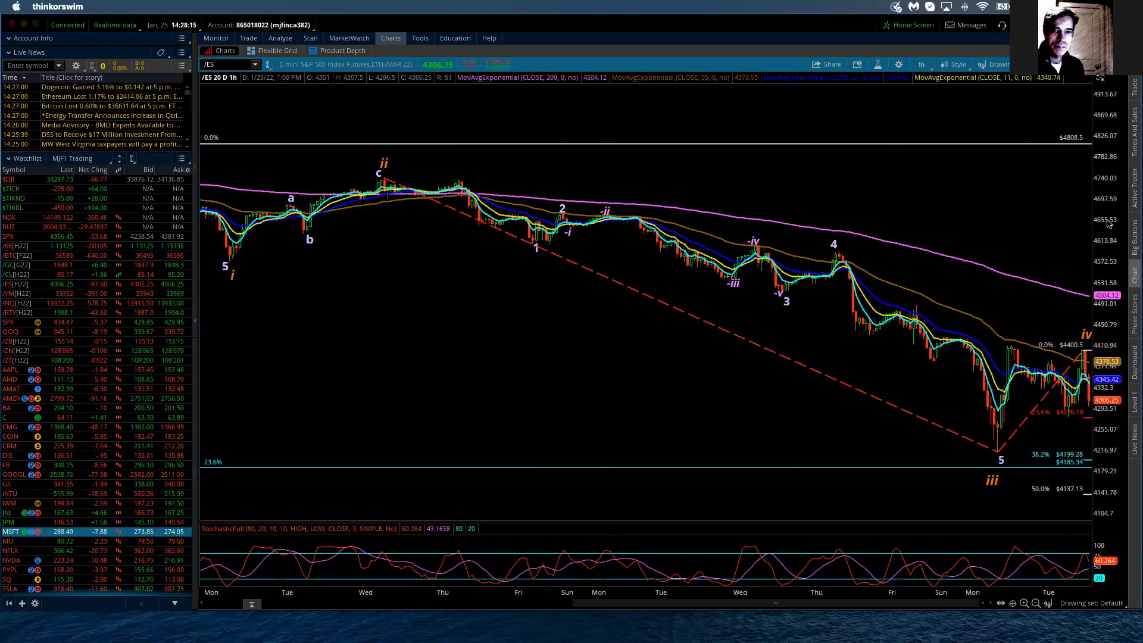
Compress and shift the price scale to show the Fibonacci extension targets down to 3672.53.
drag(1109, 223, 1116, 348)
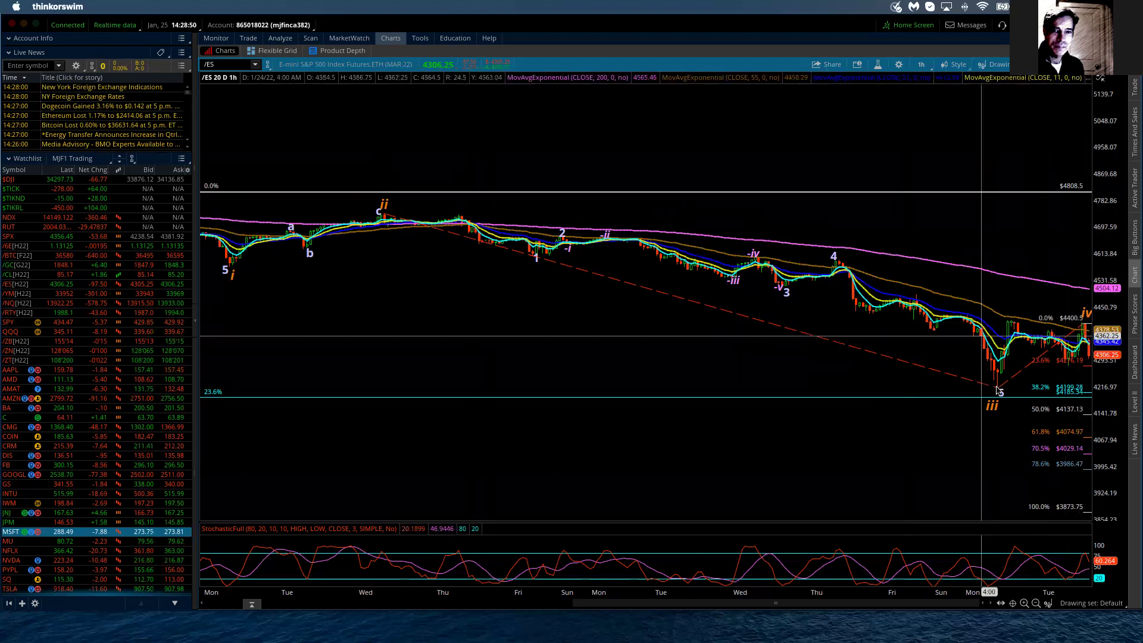
drag(1111, 227, 1113, 287)
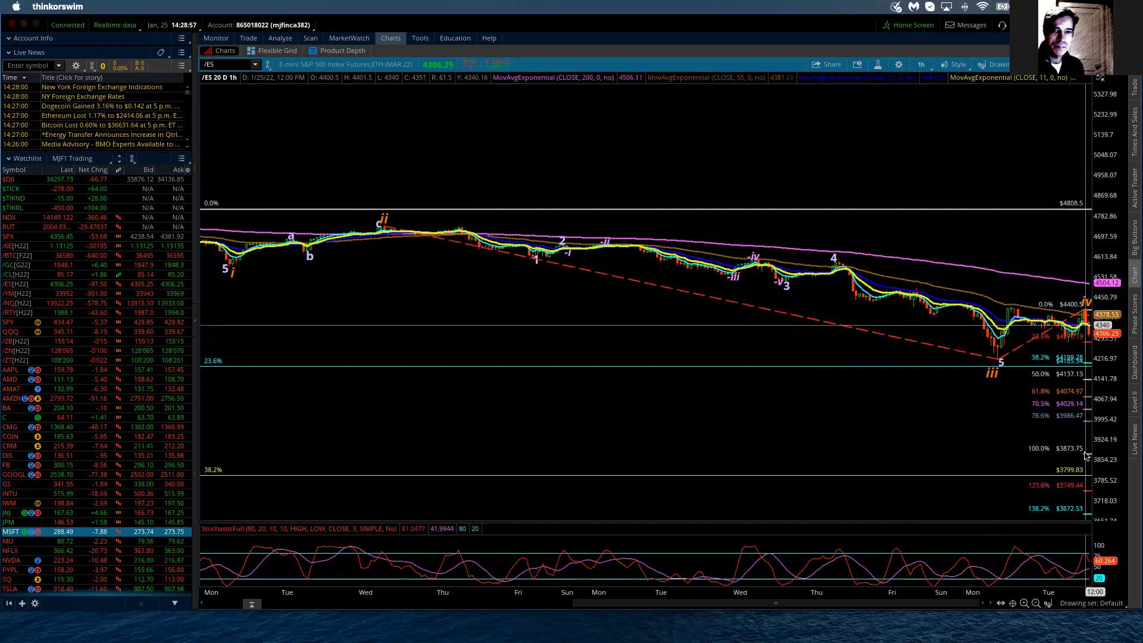
mouse_move(1088, 447)
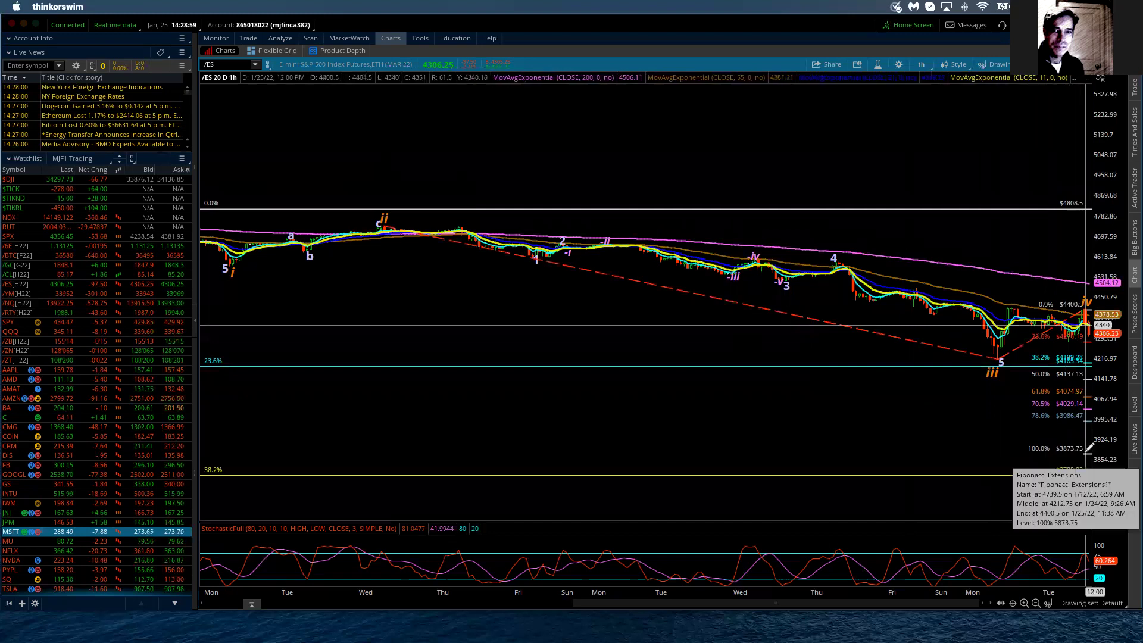
scroll(1063, 382, up, 1)
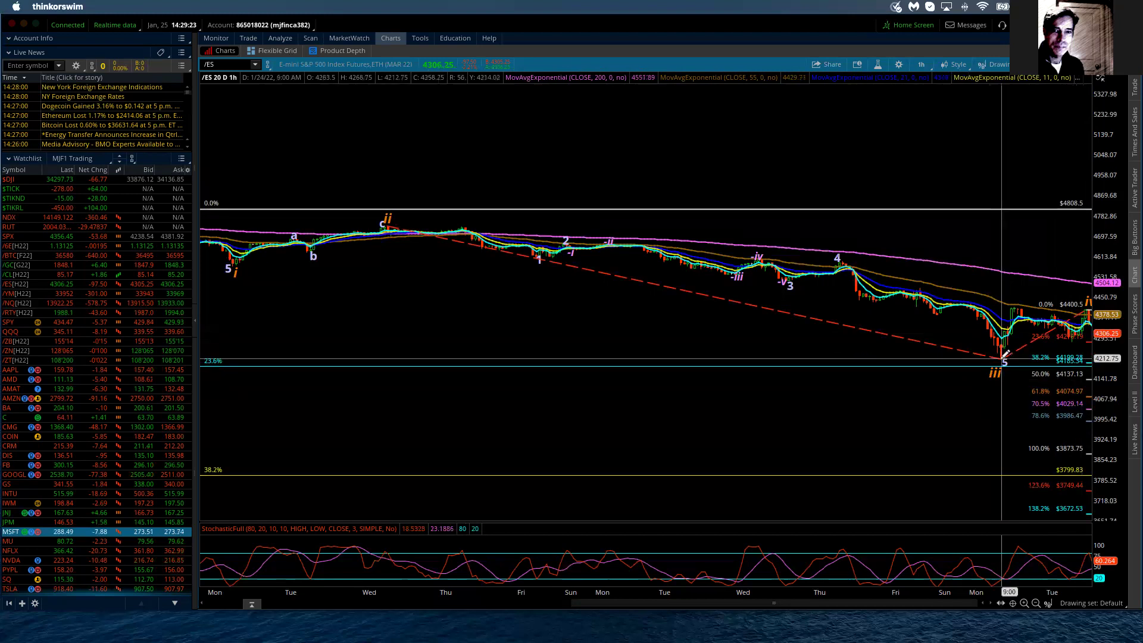
mouse_move(1006, 353)
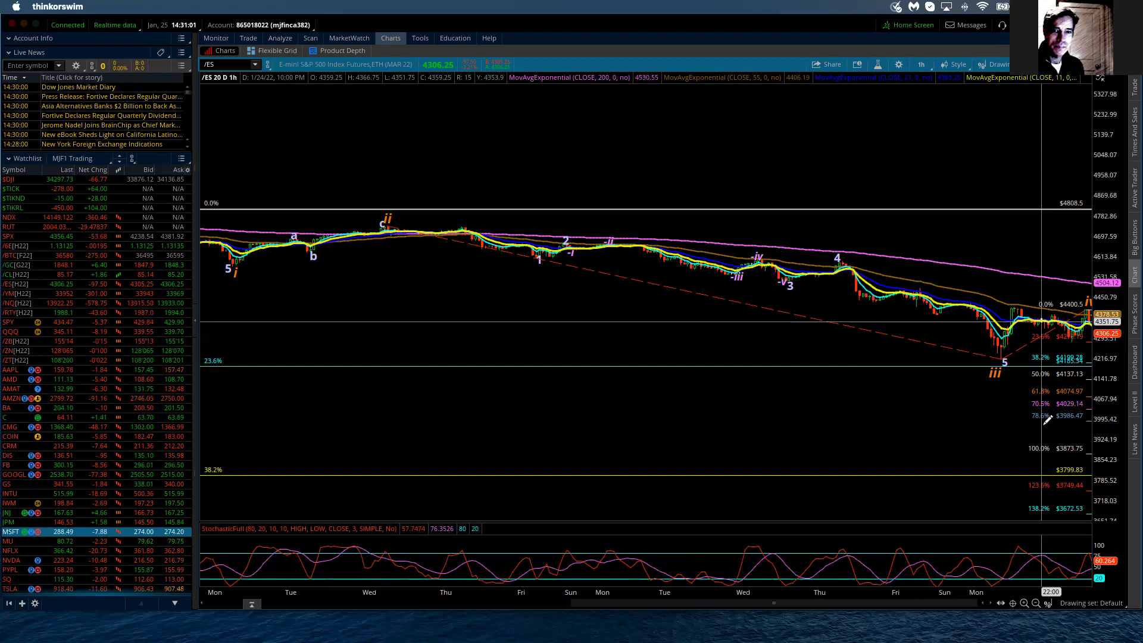
scroll(1023, 433, down, 1)
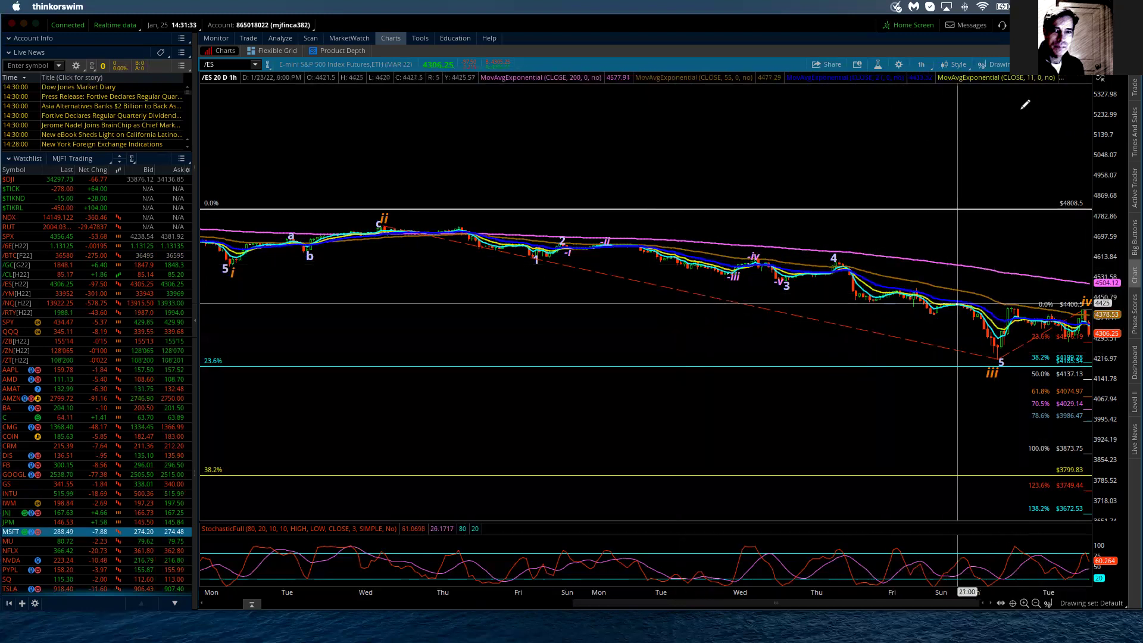
Set the hourly chart's price axis to Auto scaling.
click(1100, 79)
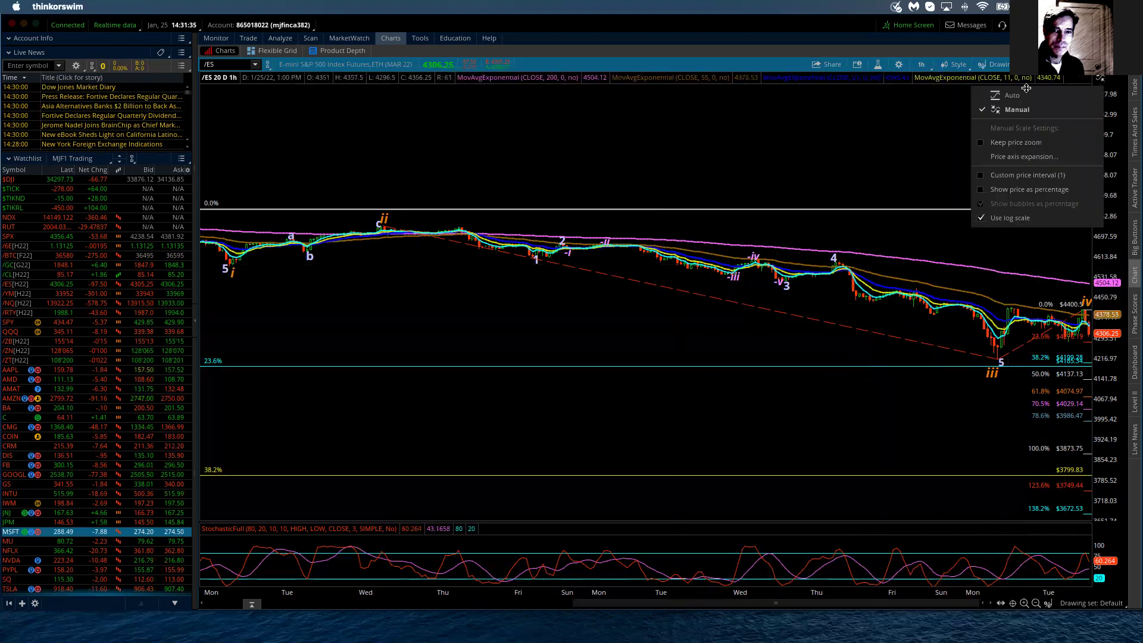
click(998, 101)
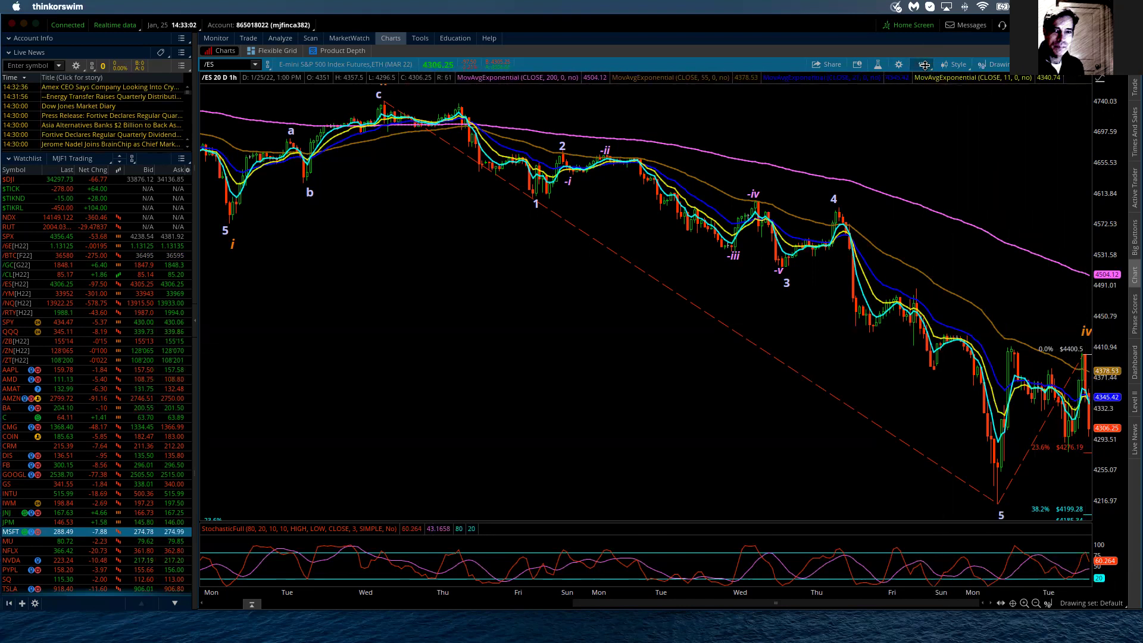
Switch the /ES chart to the 5 D : 15m time frame and select the Fibonacci extension.
click(924, 65)
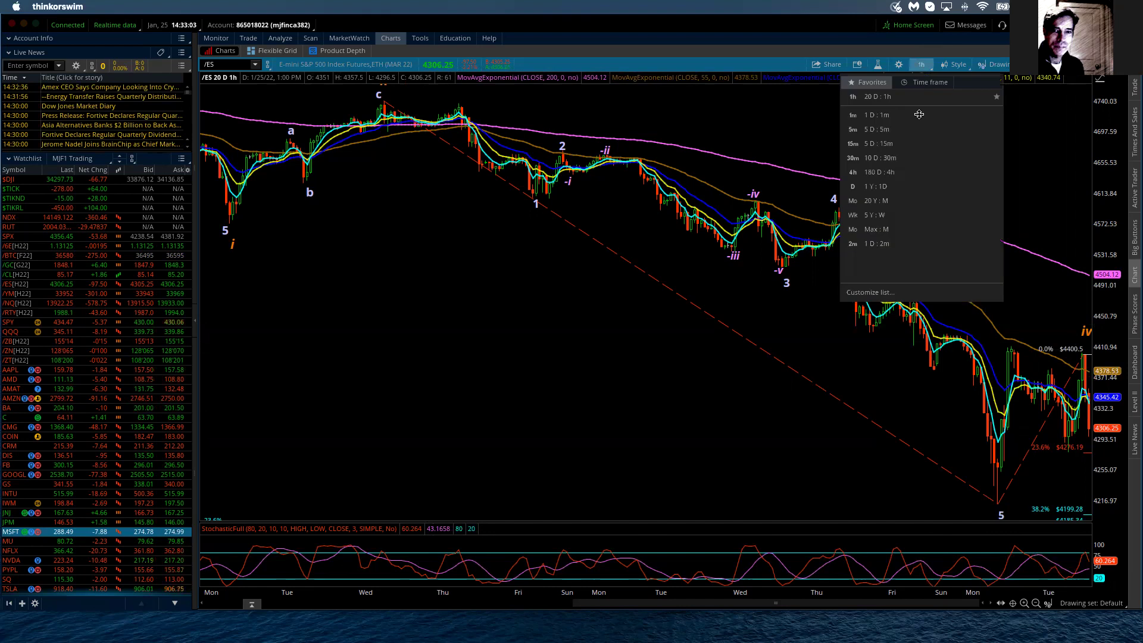
click(891, 139)
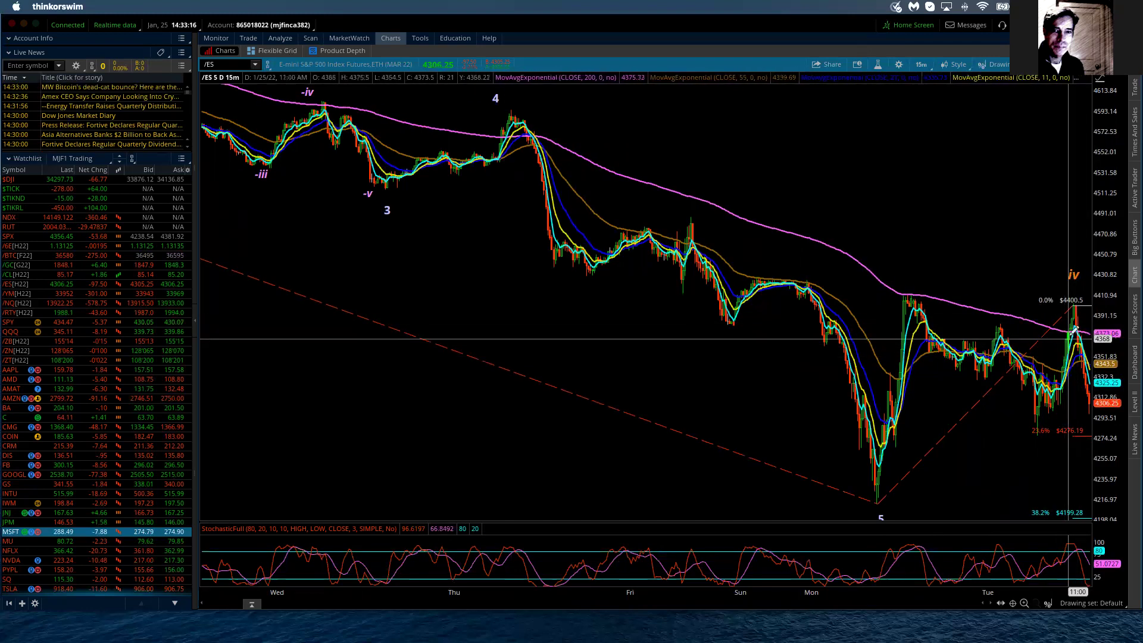
click(1076, 321)
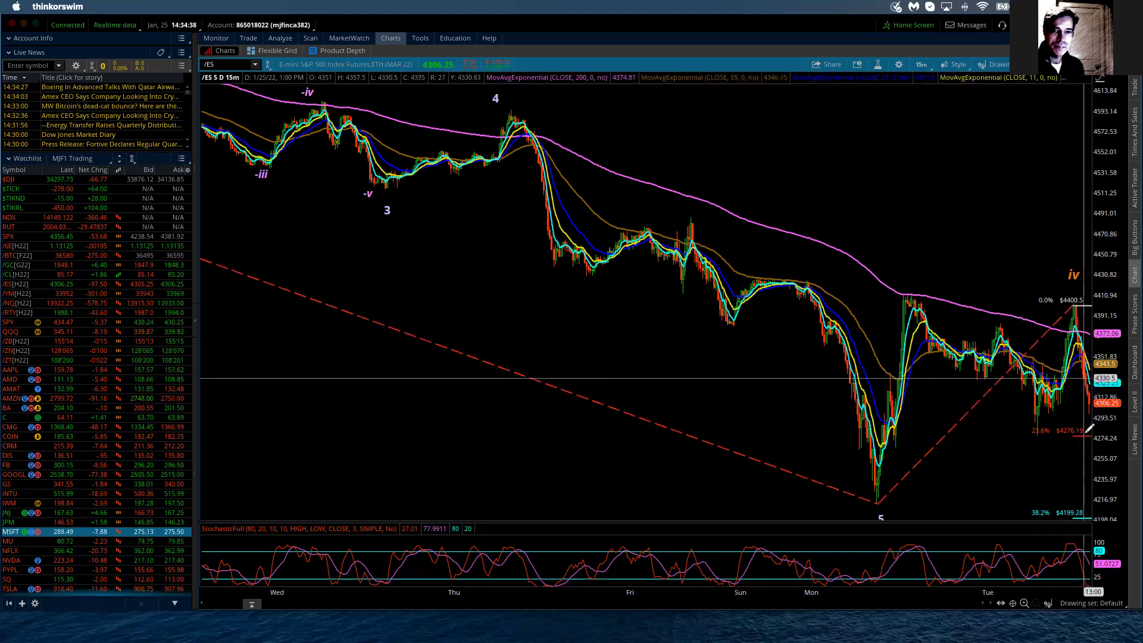
mouse_move(1088, 427)
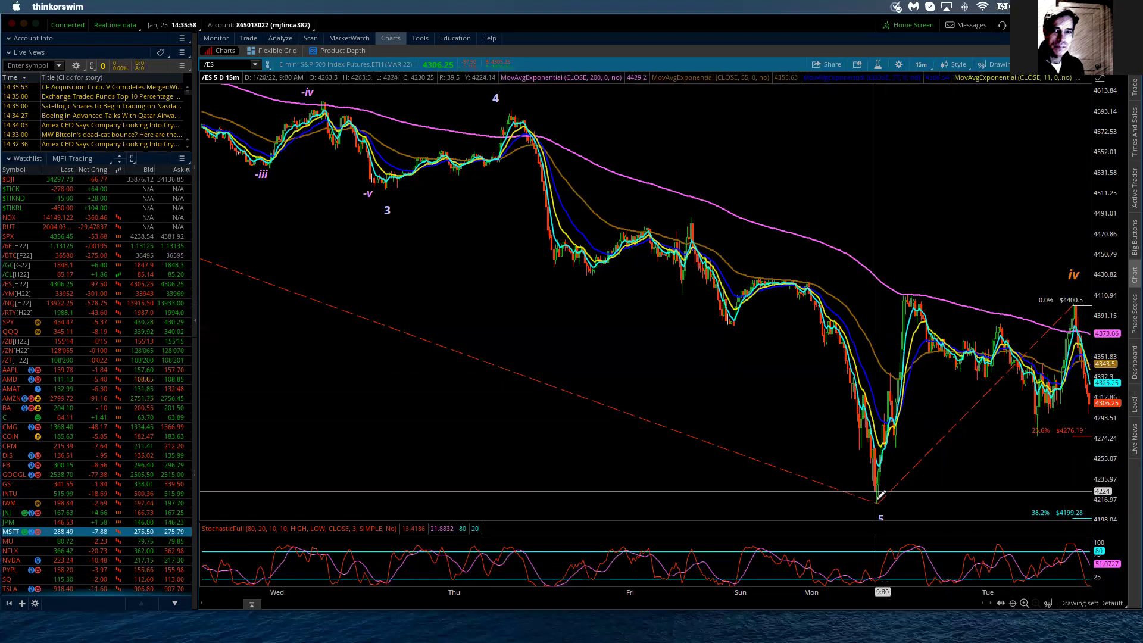
Compress the 15-minute price axis to reveal Fibonacci targets down to the 100% level at 3873.75.
mouse_move(880, 498)
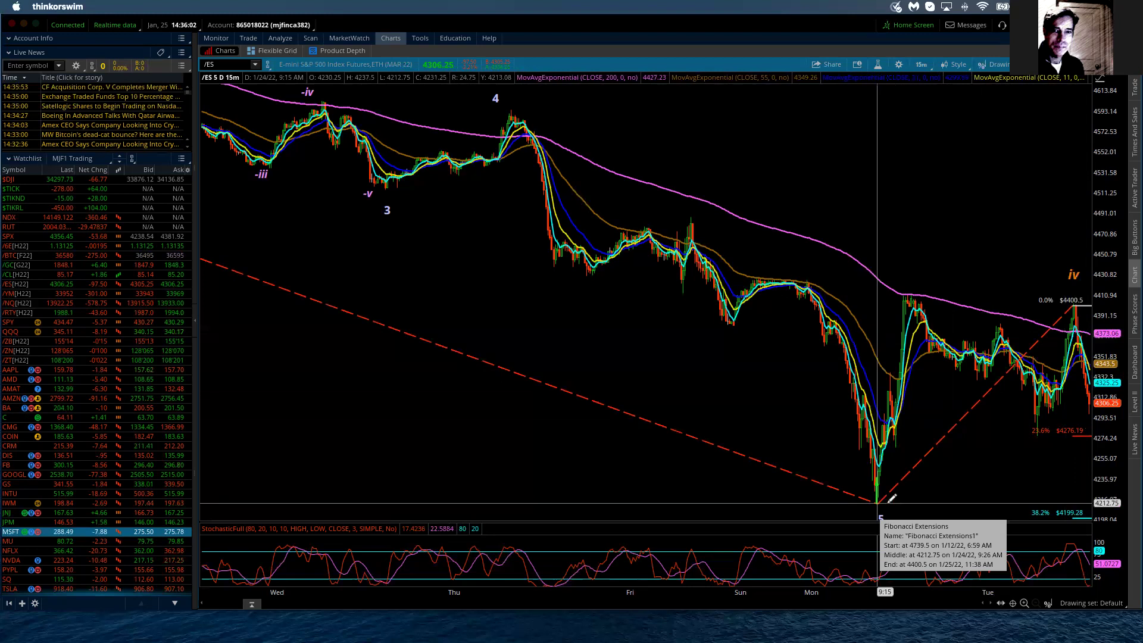
drag(1114, 327, 1121, 448)
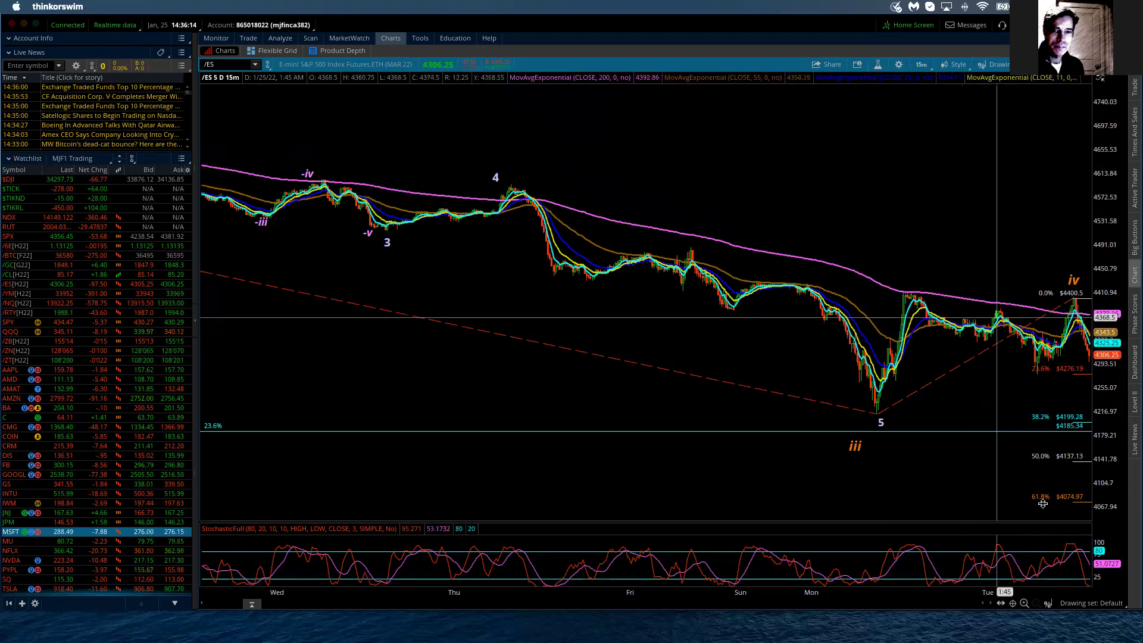
drag(1112, 438, 1114, 526)
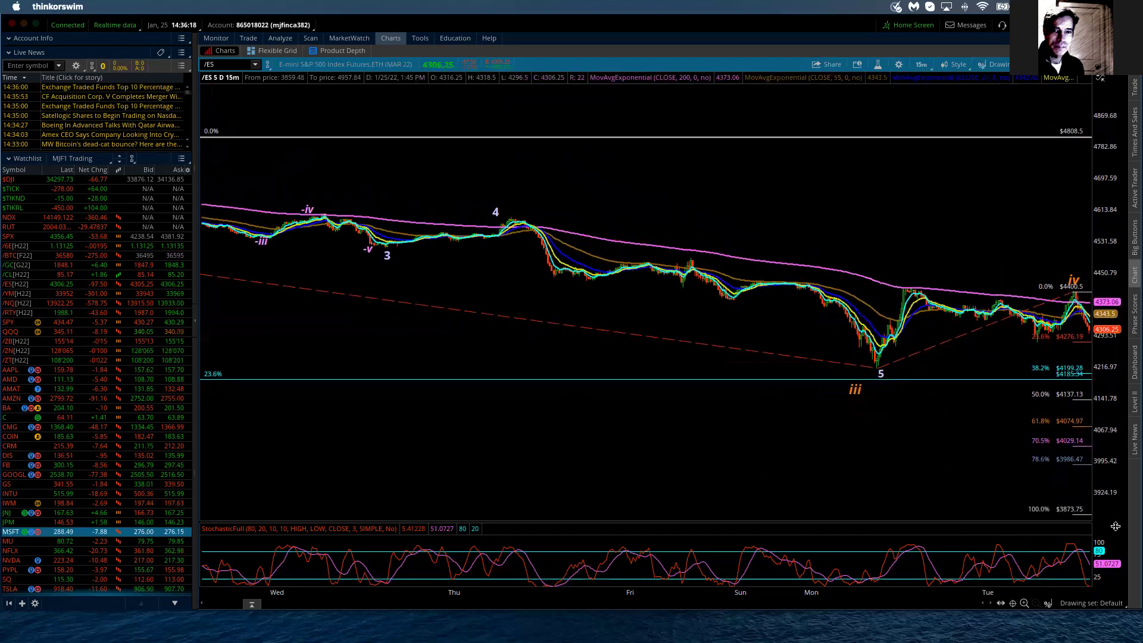